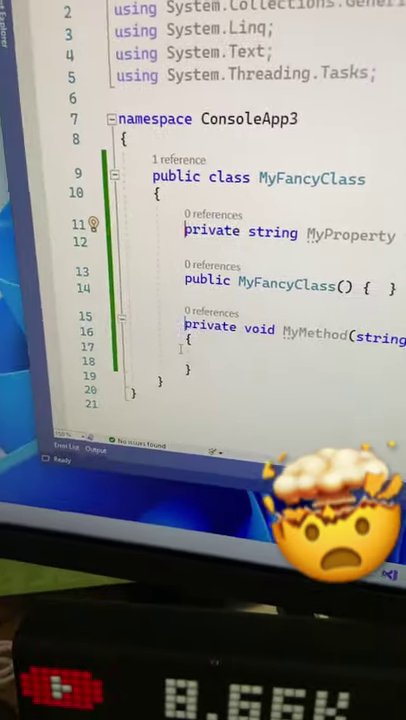
Delete the 'private' modifier from both the MyProperty and MyMethod lines at once.
{"action": "key", "text": "Delete"}
{"action": "key", "text": "Delete"}
{"action": "key", "text": "Delete"}
{"action": "key", "text": "Delete"}
{"action": "key", "text": "Delete"}
{"action": "key", "text": "Delete"}
{"action": "type", "text": "{ get; set;"}
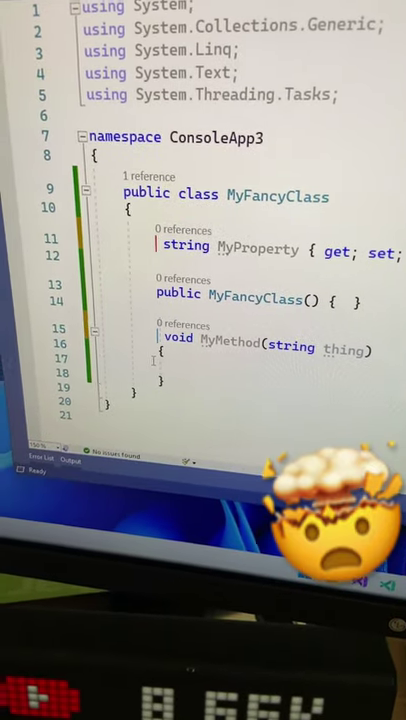
{"action": "type", "text": "ubli "}
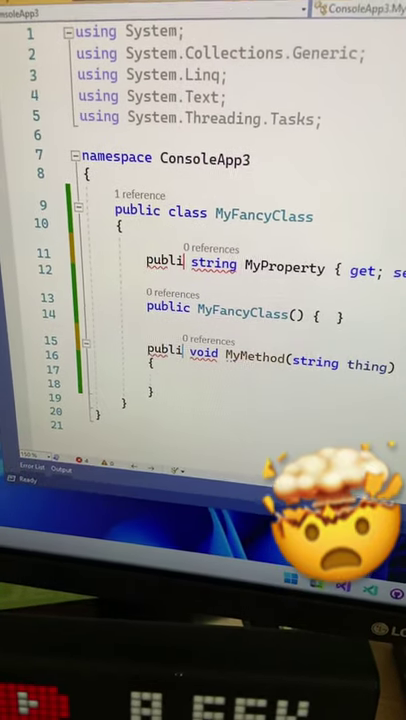
{"action": "type", "text": "c"}
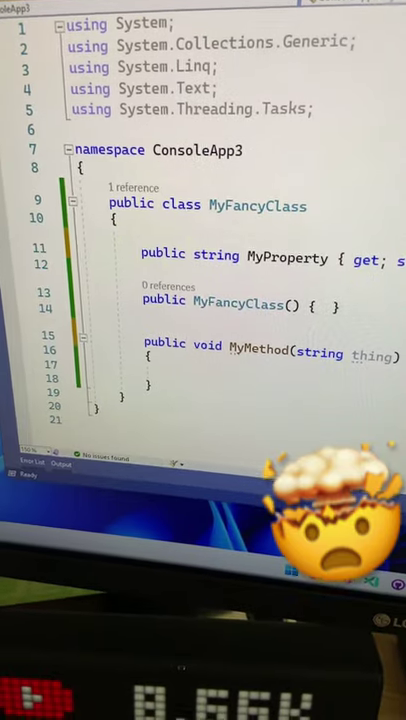